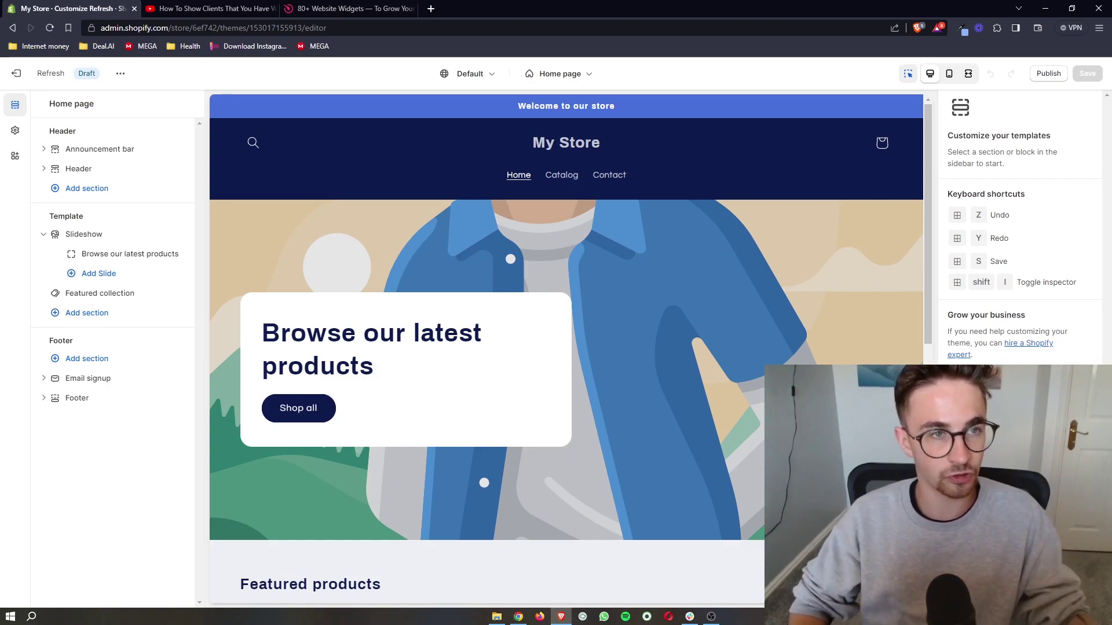
Switch from the Shopify home page editor to the Elfsight website tab.
{"action": "left_click", "coordinate": [347, 7]}
Find the Elfsight sign-up link in the YouTube video description and go to the Elfsight website.
{"action": "left_click", "coordinate": [246, 9]}
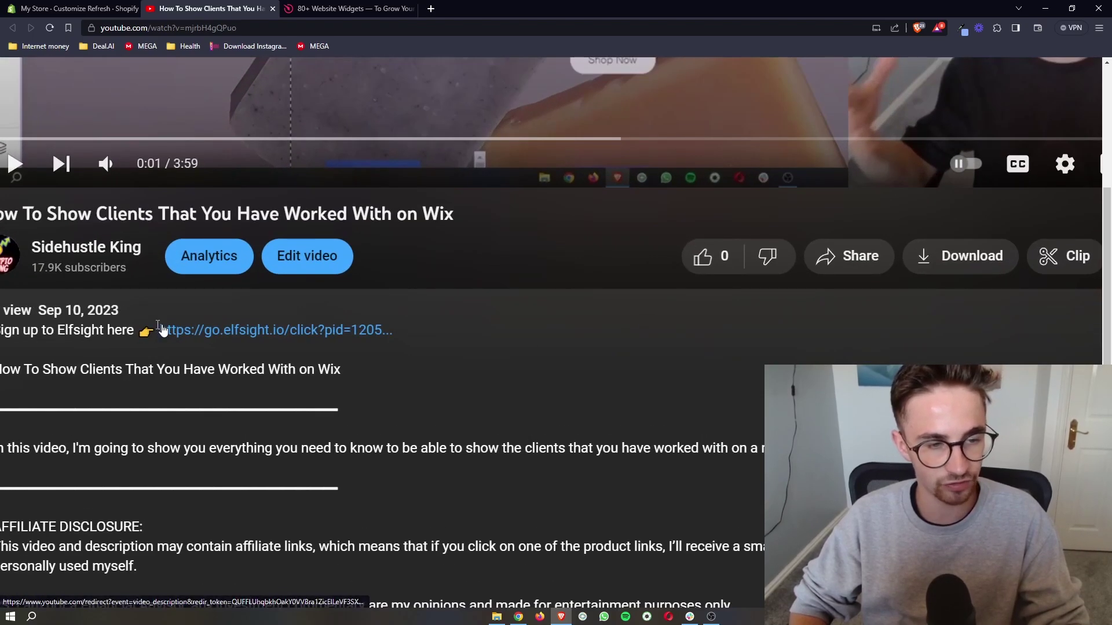
{"action": "left_click_drag", "start_coordinate": [158, 331], "coordinate": [395, 330]}
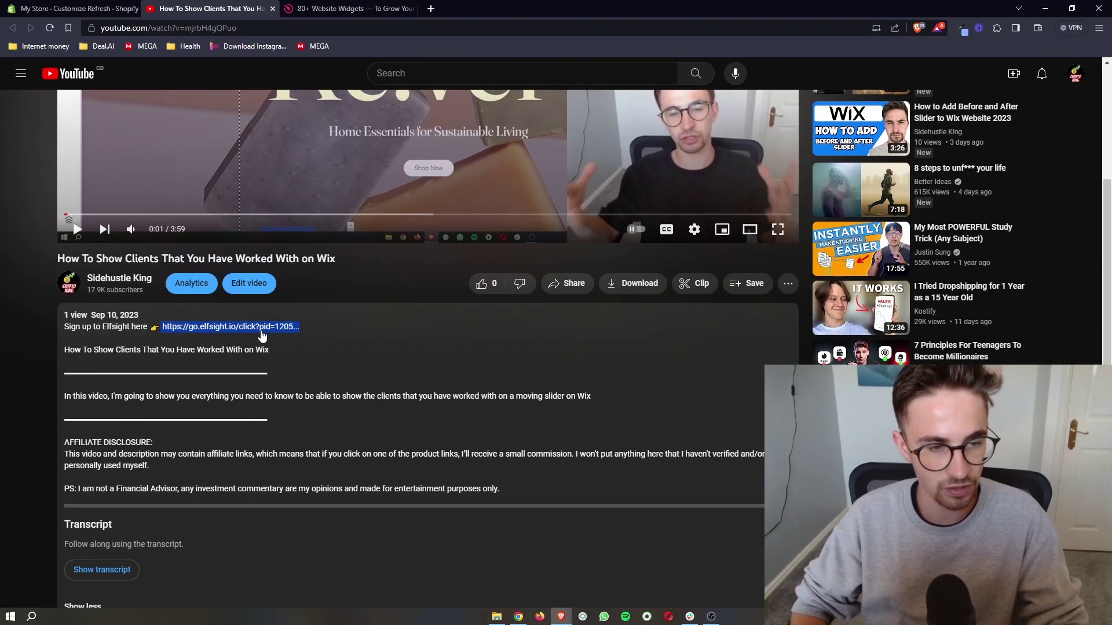
{"action": "left_click", "coordinate": [261, 334]}
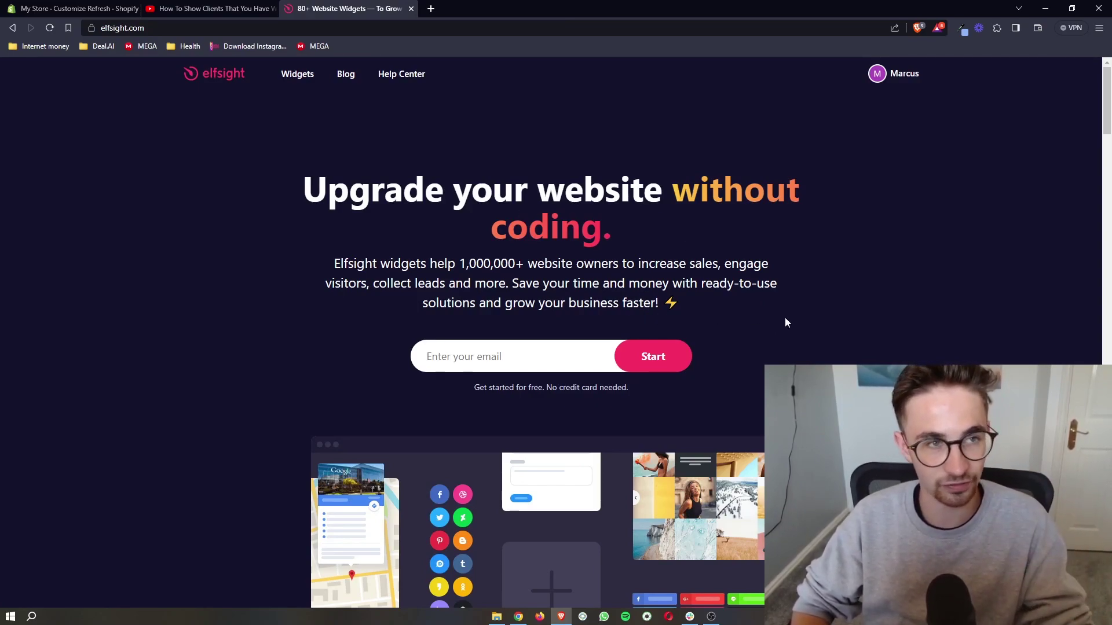
Check the Shopify and YouTube tabs, then return to the Elfsight website's email sign-up field.
{"action": "left_click", "coordinate": [81, 8]}
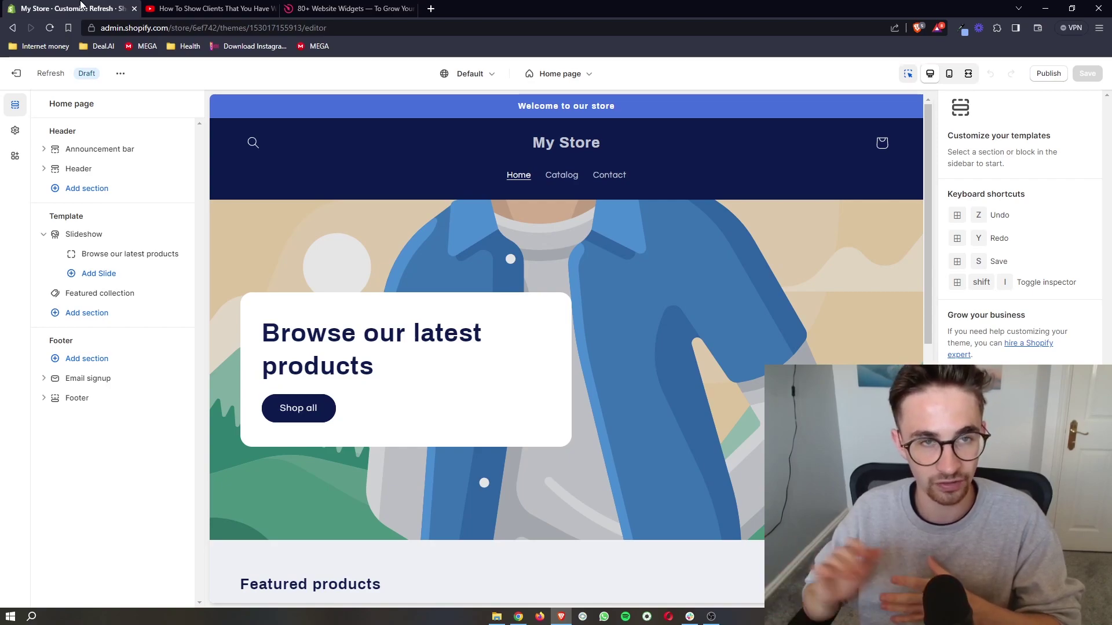
{"action": "left_click", "coordinate": [208, 8]}
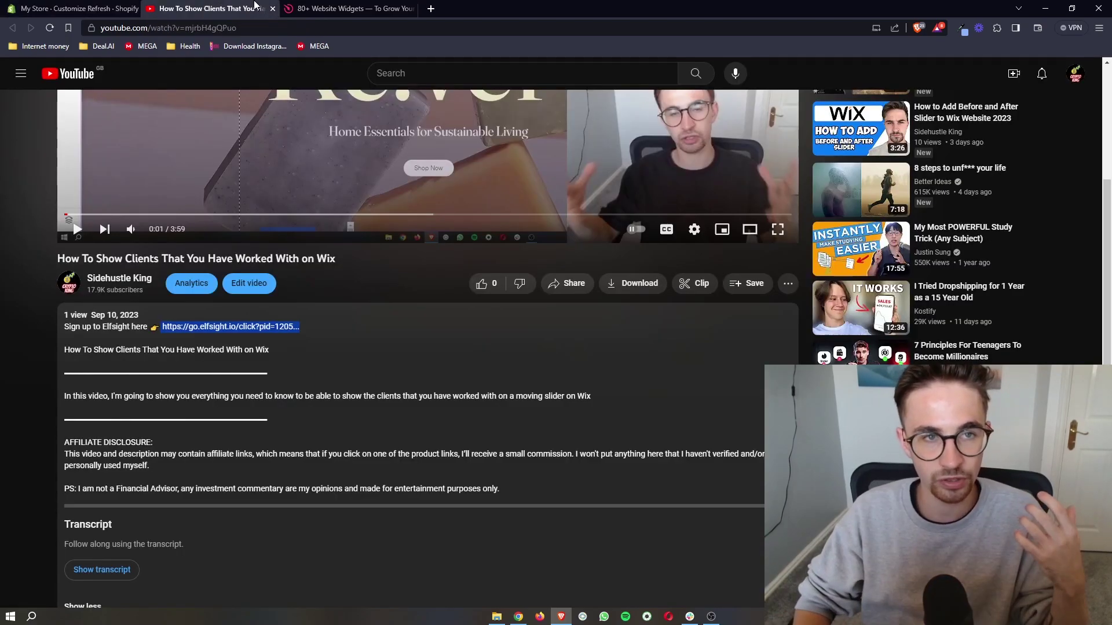
{"action": "left_click", "coordinate": [317, 7]}
{"action": "scroll", "coordinate": [491, 374], "scroll_direction": "up", "scroll_amount": 3, "text": "ctrl"}
{"action": "left_click", "coordinate": [418, 332]}
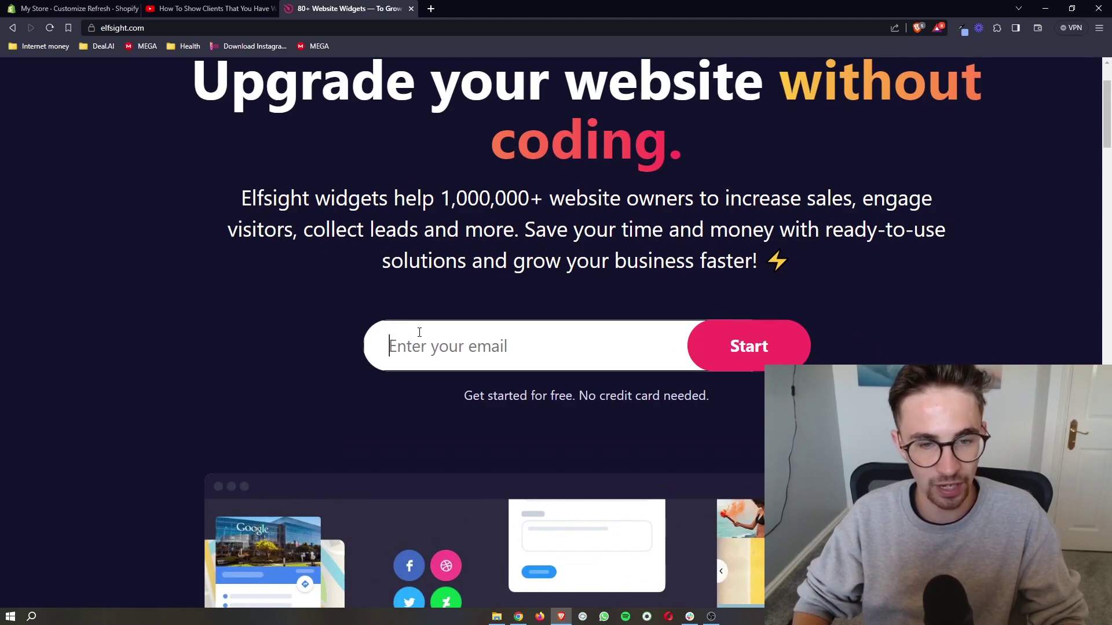
{"action": "scroll", "coordinate": [741, 415], "scroll_direction": "down", "scroll_amount": 3, "text": "ctrl"}
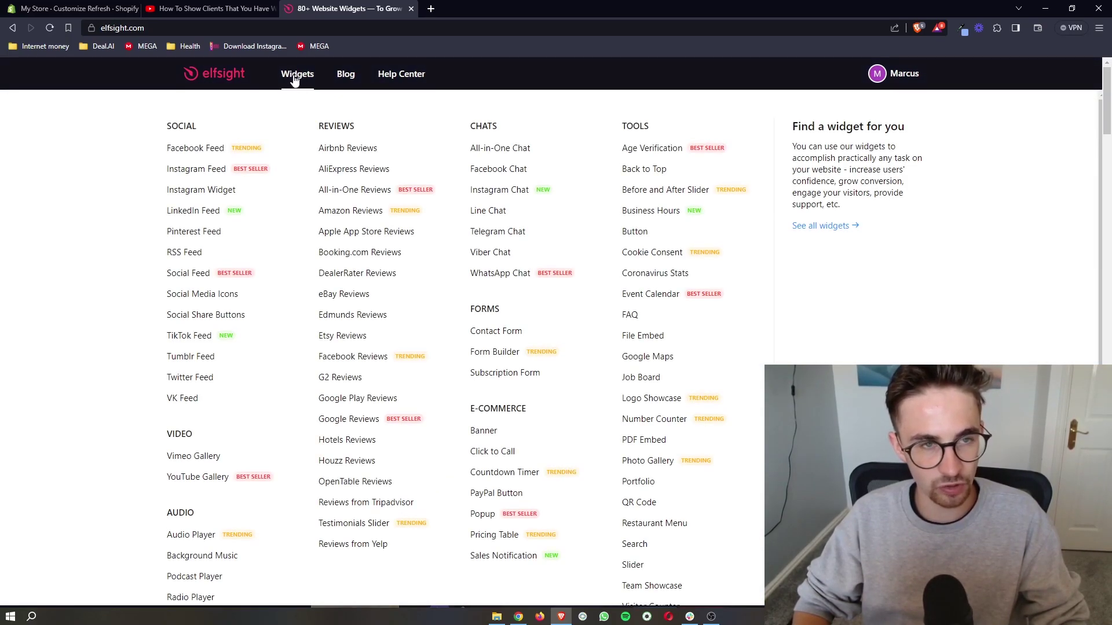
Open the RSS Feed widget, compare Timeline, Small Widget and Masonry Colored, then edit with Carousel.
{"action": "left_click", "coordinate": [295, 77]}
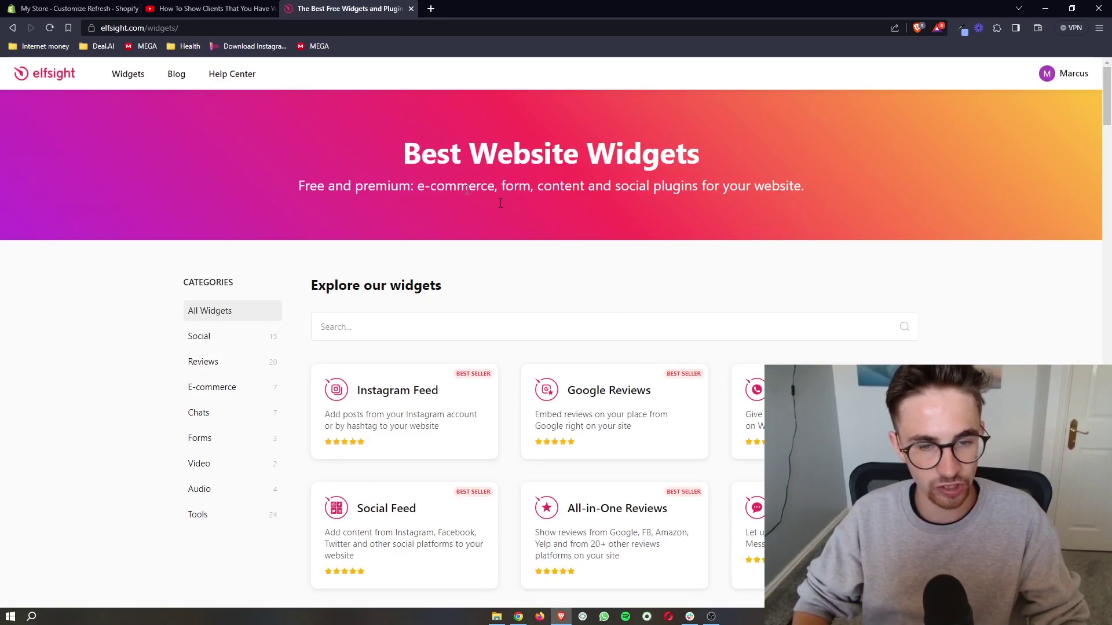
{"action": "scroll", "coordinate": [609, 263], "scroll_direction": "down", "scroll_amount": 3}
{"action": "scroll", "coordinate": [608, 263], "scroll_direction": "down", "scroll_amount": 2}
{"action": "scroll", "coordinate": [610, 265], "scroll_direction": "down", "scroll_amount": 1}
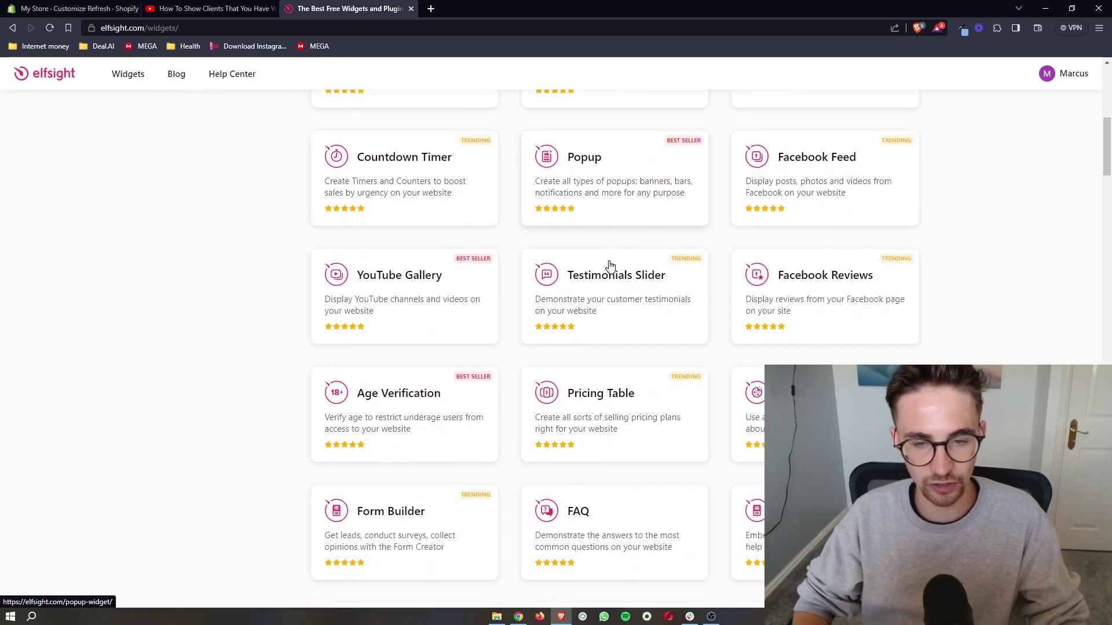
{"action": "scroll", "coordinate": [610, 265], "scroll_direction": "down", "scroll_amount": 2}
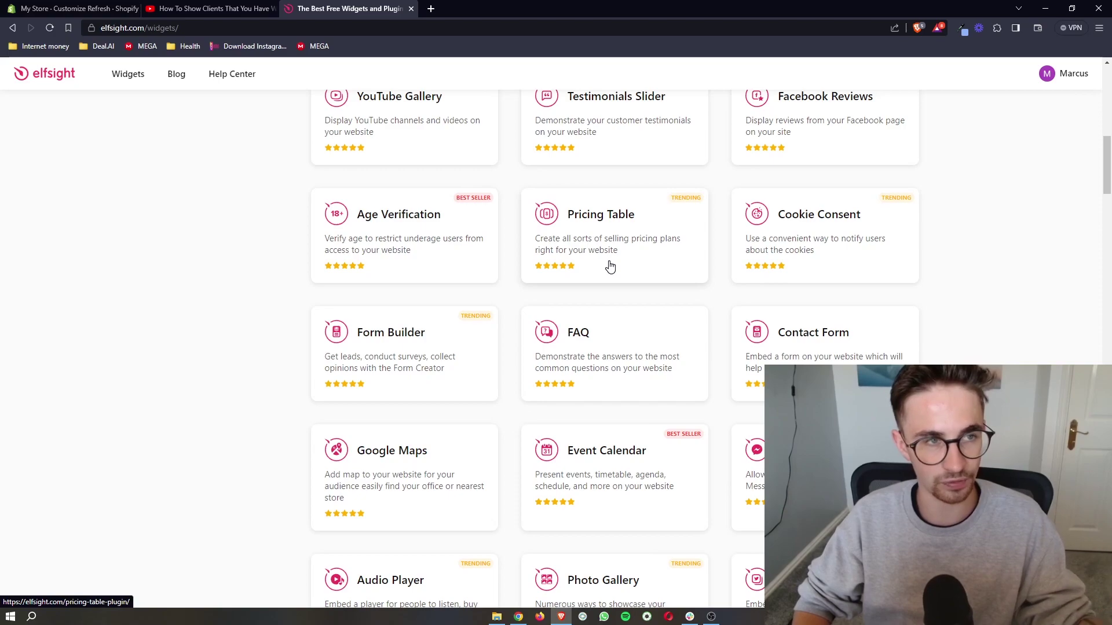
{"action": "type", "text": "rss"}
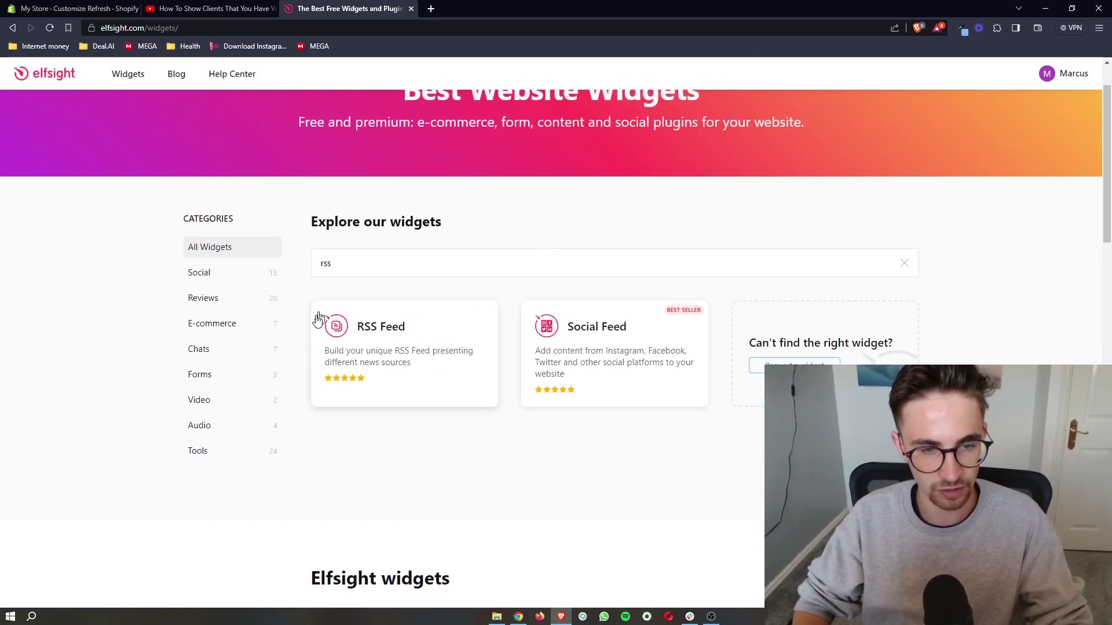
{"action": "left_click", "coordinate": [389, 335]}
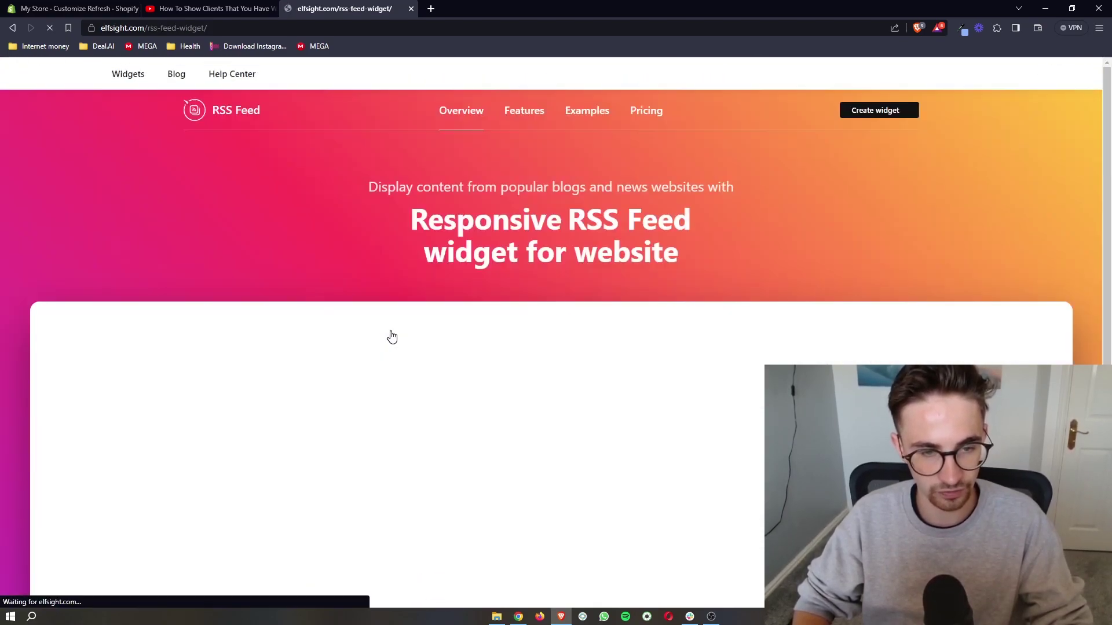
{"action": "scroll", "coordinate": [522, 276], "scroll_direction": "down", "scroll_amount": 1}
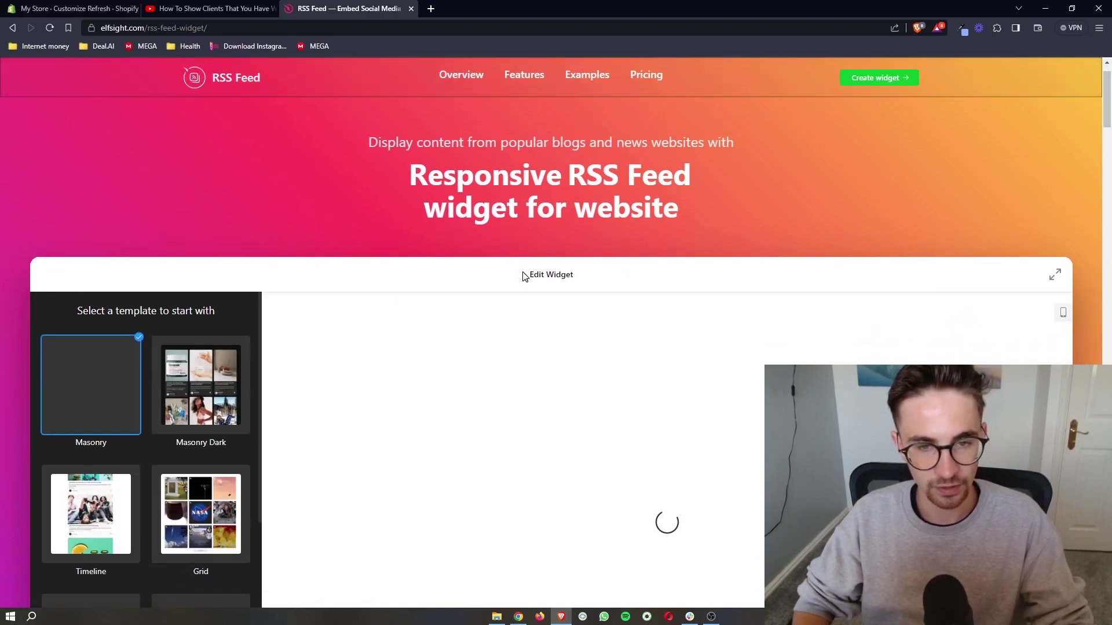
{"action": "scroll", "coordinate": [523, 276], "scroll_direction": "down", "scroll_amount": 1}
{"action": "scroll", "coordinate": [343, 295], "scroll_direction": "down", "scroll_amount": 1}
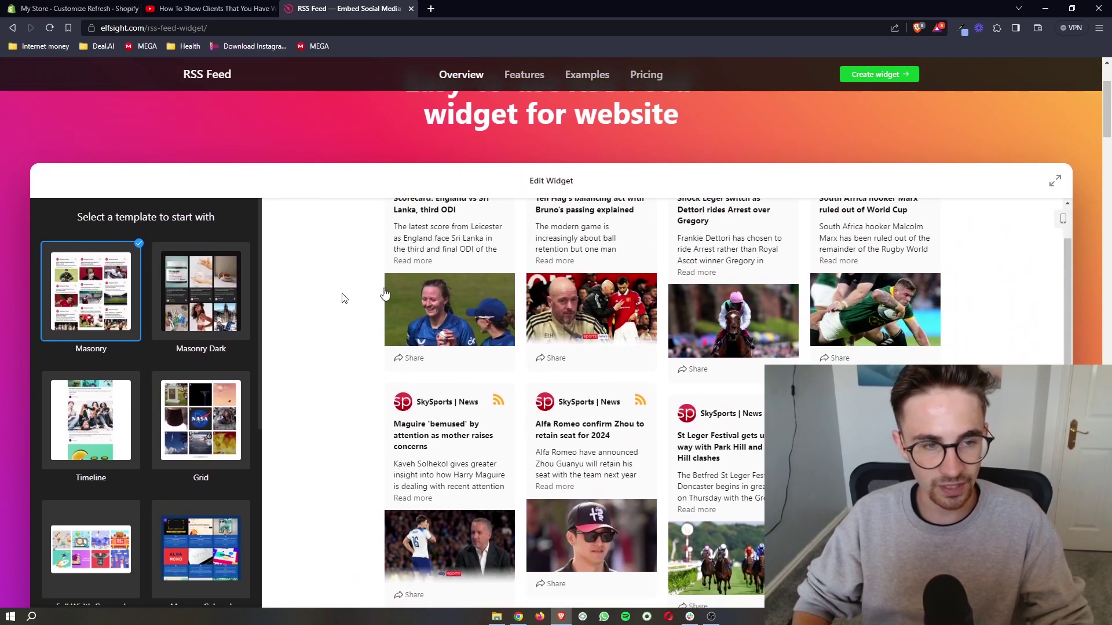
{"action": "scroll", "coordinate": [102, 296], "scroll_direction": "down", "scroll_amount": 1}
{"action": "left_click", "coordinate": [101, 297]}
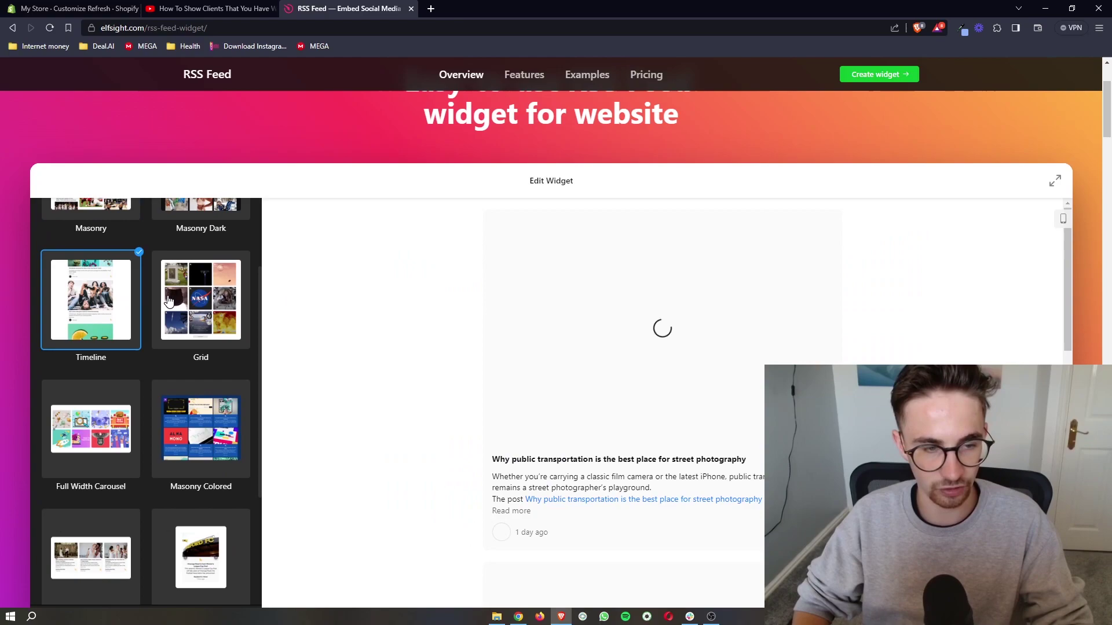
{"action": "scroll", "coordinate": [105, 330], "scroll_direction": "down", "scroll_amount": 2}
{"action": "left_click", "coordinate": [110, 370]}
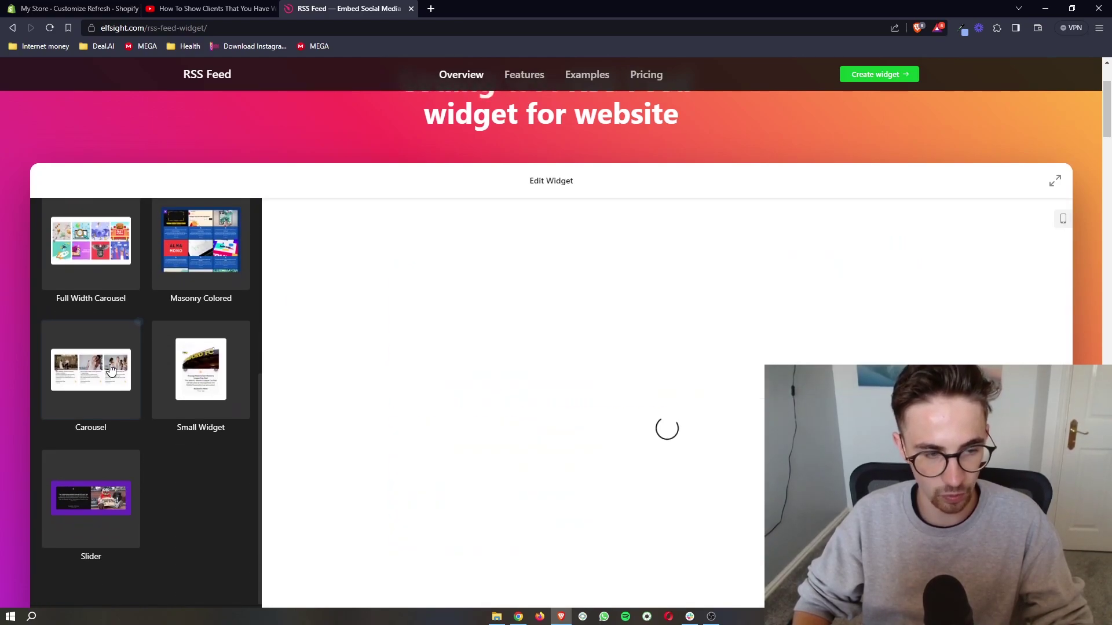
{"action": "left_click", "coordinate": [175, 372]}
{"action": "scroll", "coordinate": [174, 373], "scroll_direction": "up", "scroll_amount": 1}
{"action": "left_click", "coordinate": [203, 339]}
{"action": "scroll", "coordinate": [174, 365], "scroll_direction": "up", "scroll_amount": 2}
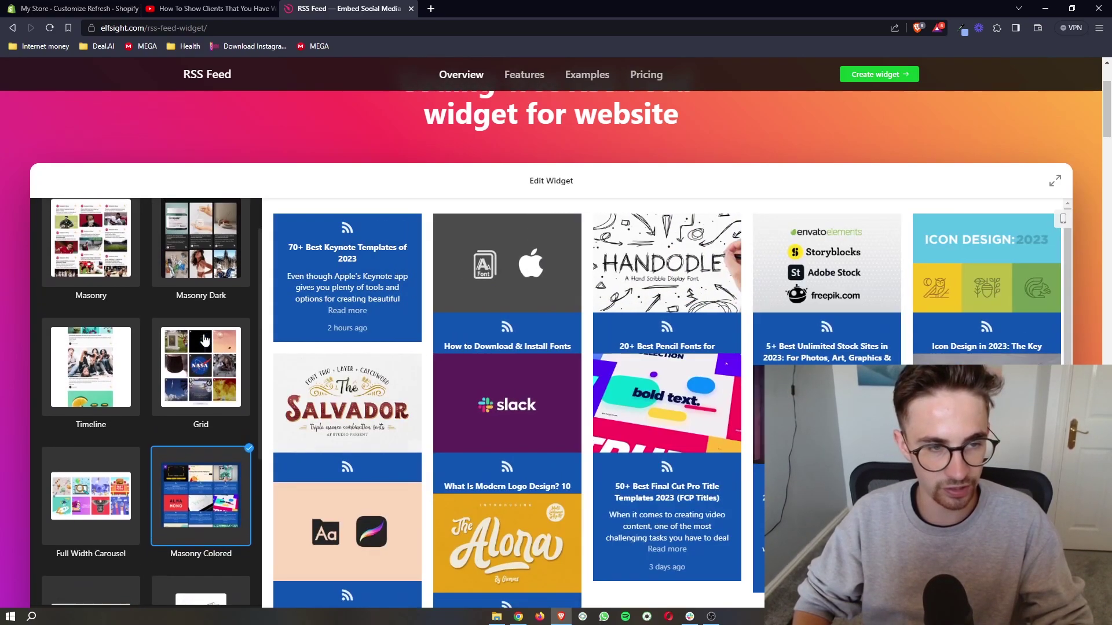
{"action": "scroll", "coordinate": [173, 392], "scroll_direction": "down", "scroll_amount": 3}
{"action": "left_click", "coordinate": [130, 409]}
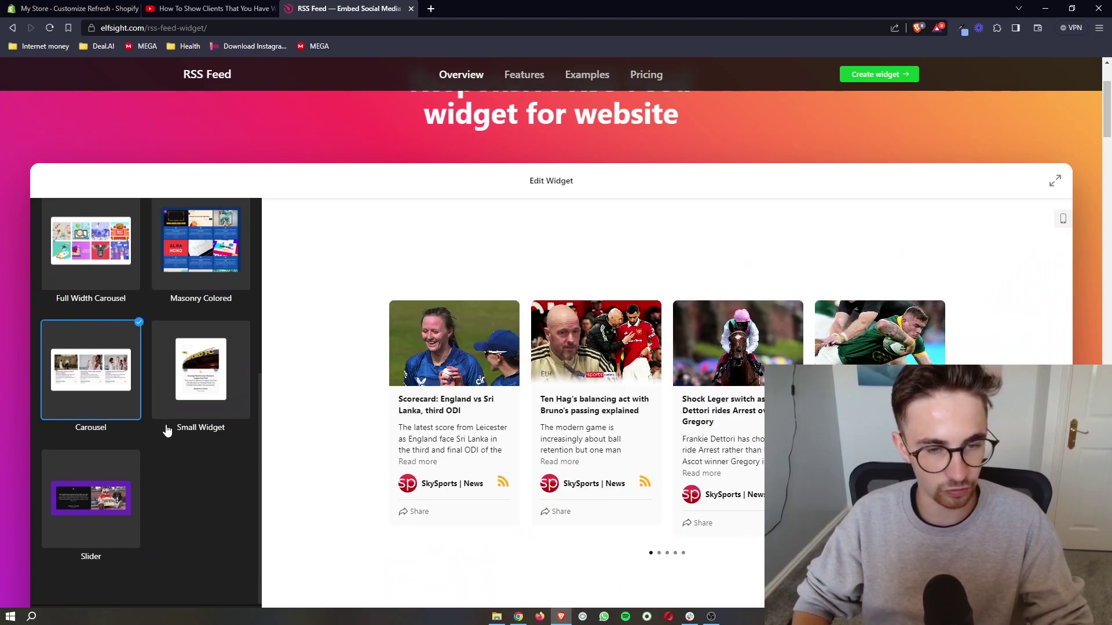
{"action": "scroll", "coordinate": [166, 431], "scroll_direction": "up", "scroll_amount": 3}
{"action": "scroll", "coordinate": [168, 431], "scroll_direction": "up", "scroll_amount": 1}
{"action": "scroll", "coordinate": [166, 431], "scroll_direction": "down", "scroll_amount": 2}
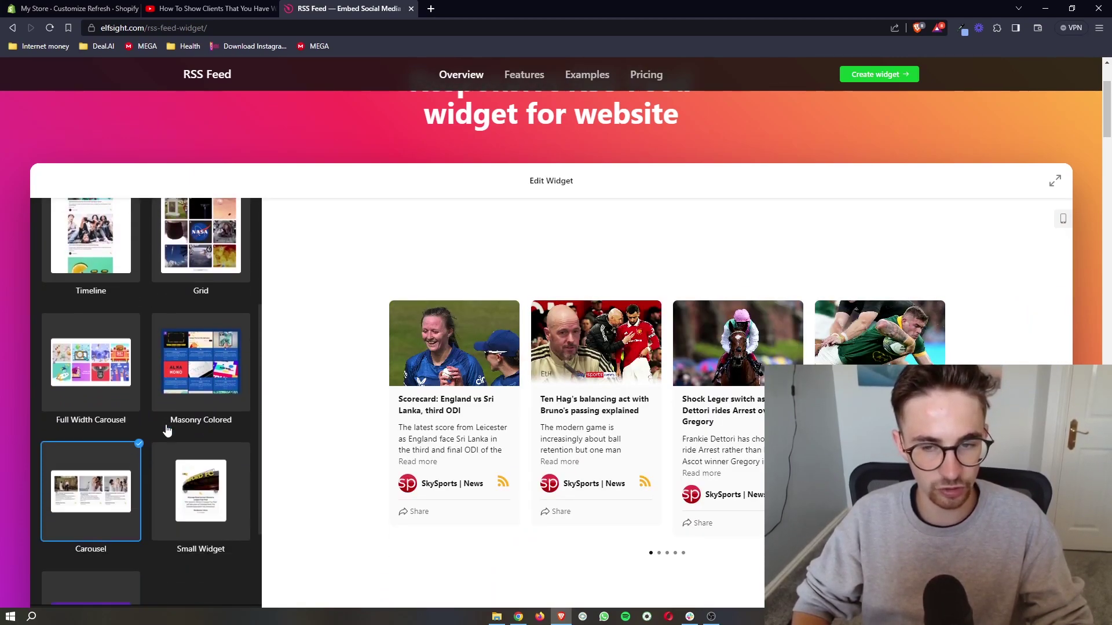
{"action": "scroll", "coordinate": [168, 431], "scroll_direction": "down", "scroll_amount": 2}
{"action": "scroll", "coordinate": [167, 432], "scroll_direction": "down", "scroll_amount": 1}
{"action": "scroll", "coordinate": [168, 431], "scroll_direction": "down", "scroll_amount": 1}
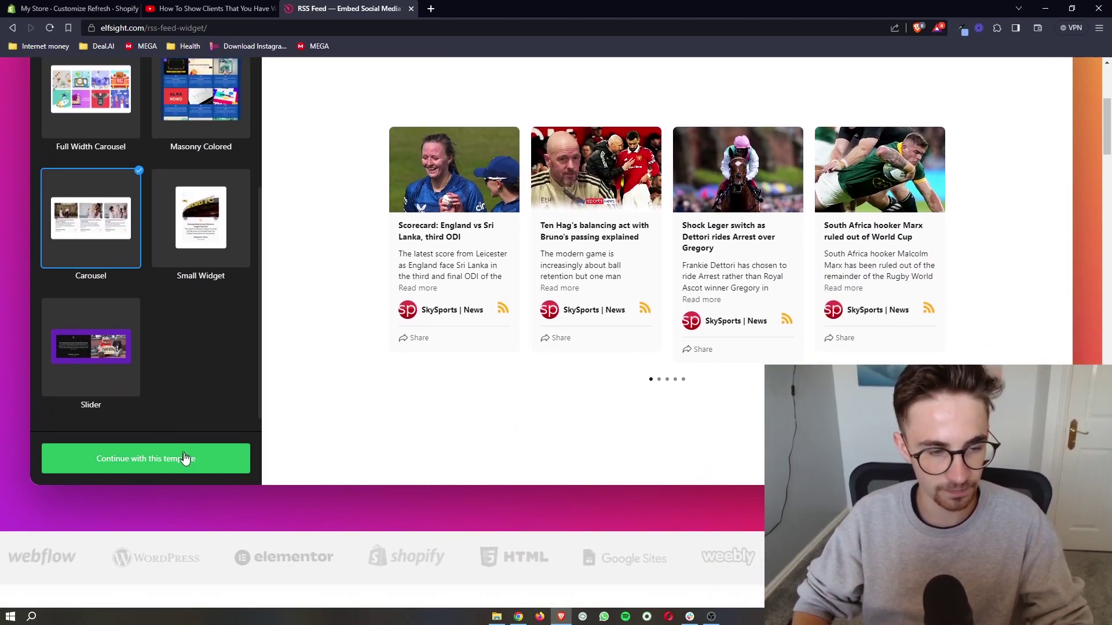
{"action": "left_click", "coordinate": [139, 459]}
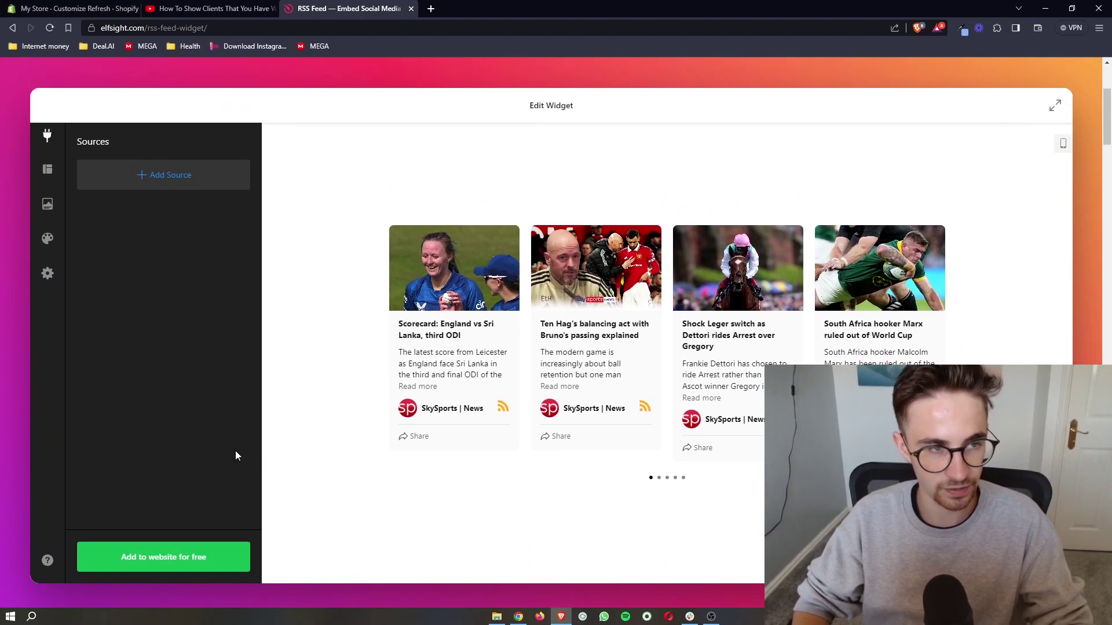
Add the pasted Sky News RSS URL as the feed source and save the widget.
{"action": "left_click", "coordinate": [186, 180]}
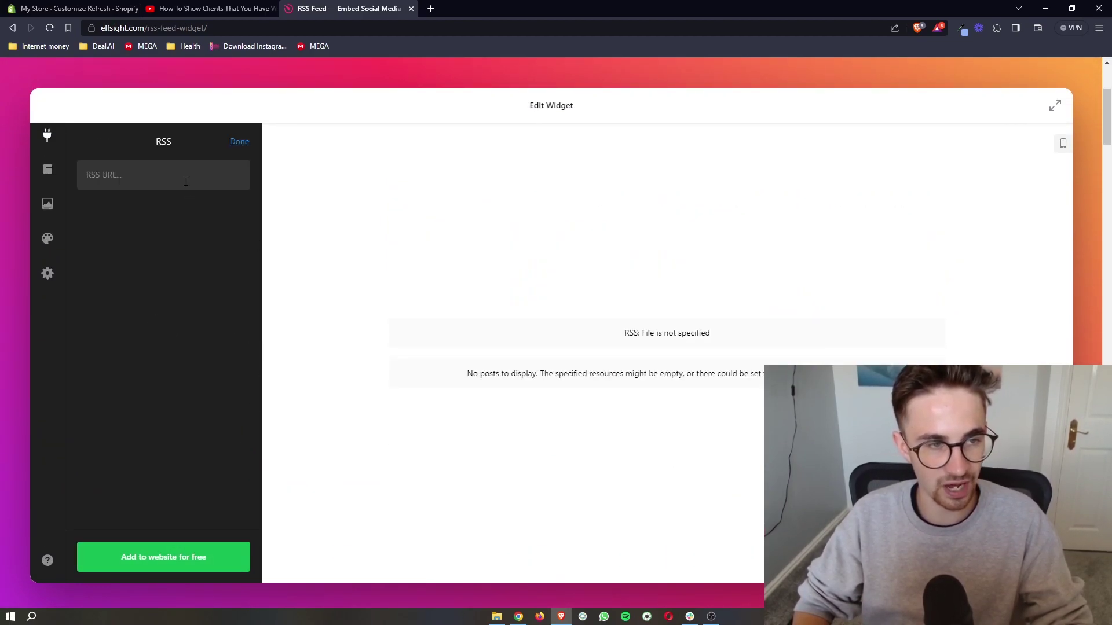
{"action": "left_click", "coordinate": [186, 178]}
{"action": "type", "text": "https://feeds.skynews.com/feeds/rss/uk.xml"}
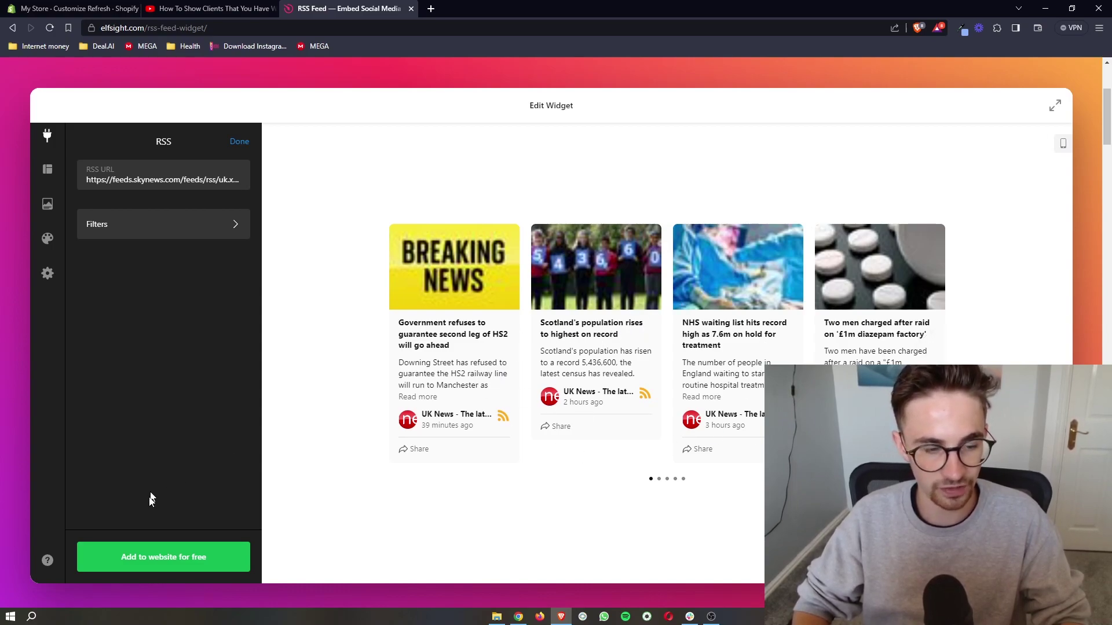
{"action": "left_click", "coordinate": [174, 567]}
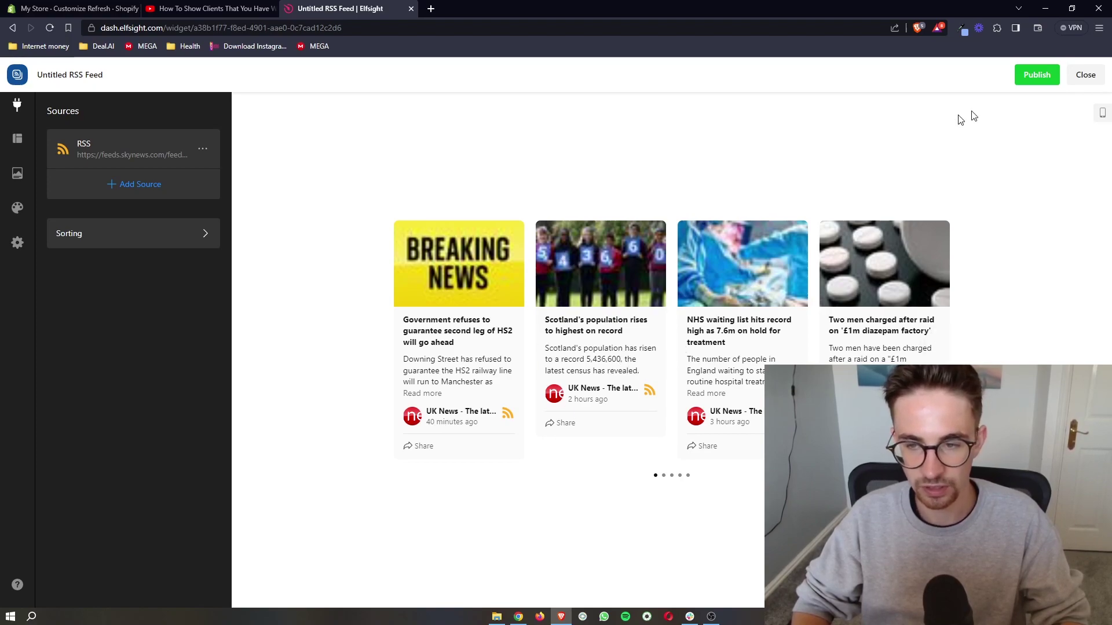
Publish the RSS Feed widget and choose the Free plan to get its embed code.
{"action": "left_click", "coordinate": [1036, 79]}
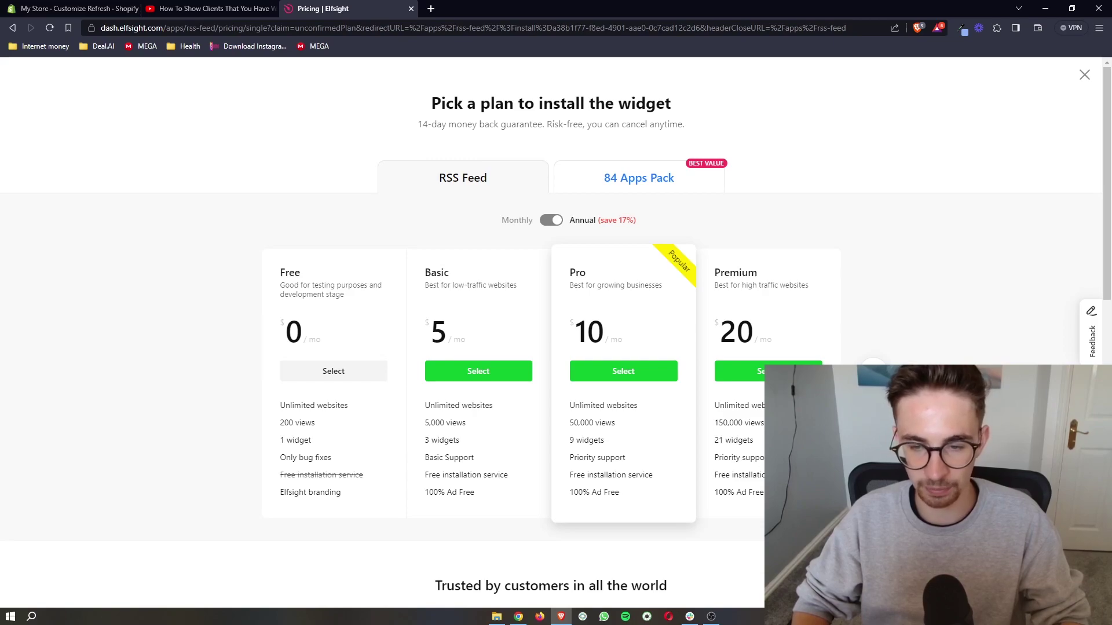
{"action": "scroll", "coordinate": [650, 423], "scroll_direction": "up", "scroll_amount": 5}
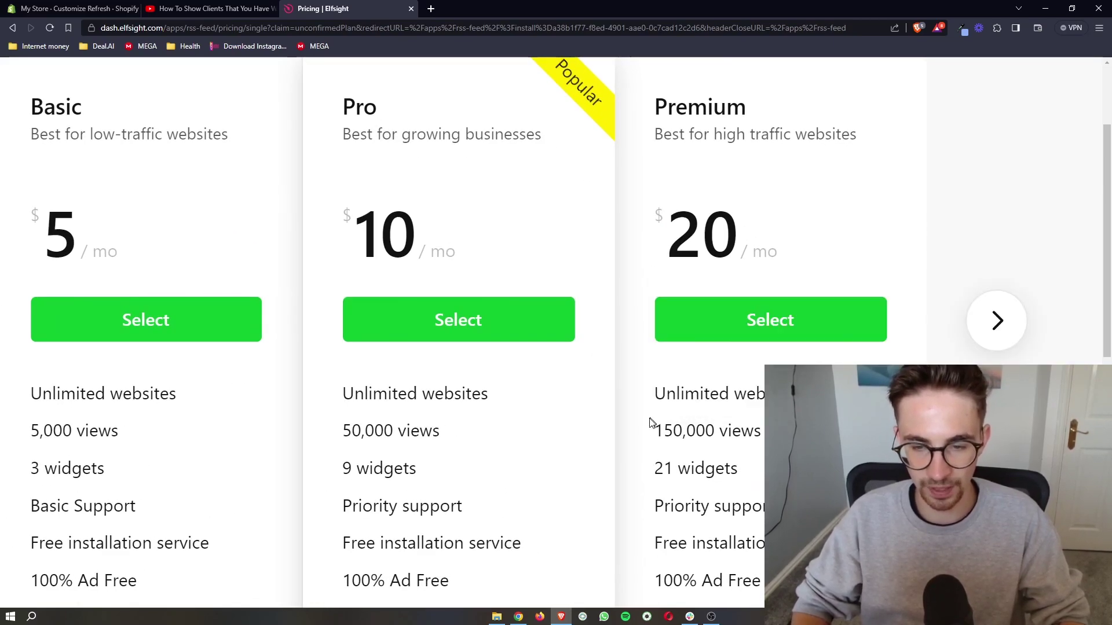
{"action": "scroll", "coordinate": [649, 424], "scroll_direction": "down", "scroll_amount": 5}
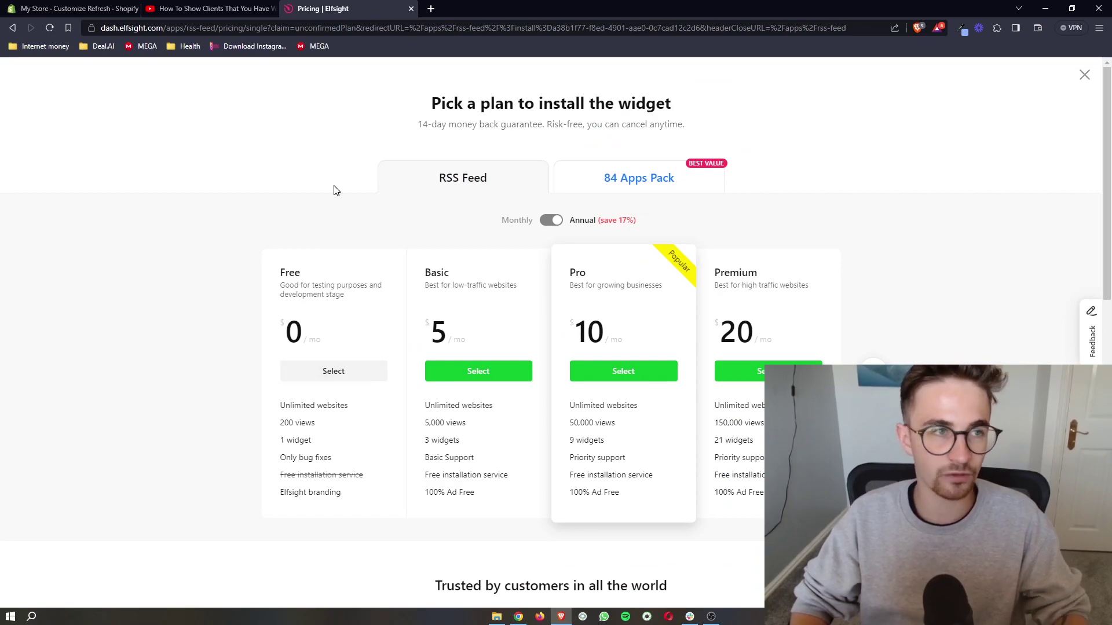
{"action": "left_click", "coordinate": [78, 8]}
{"action": "left_click", "coordinate": [351, 7]}
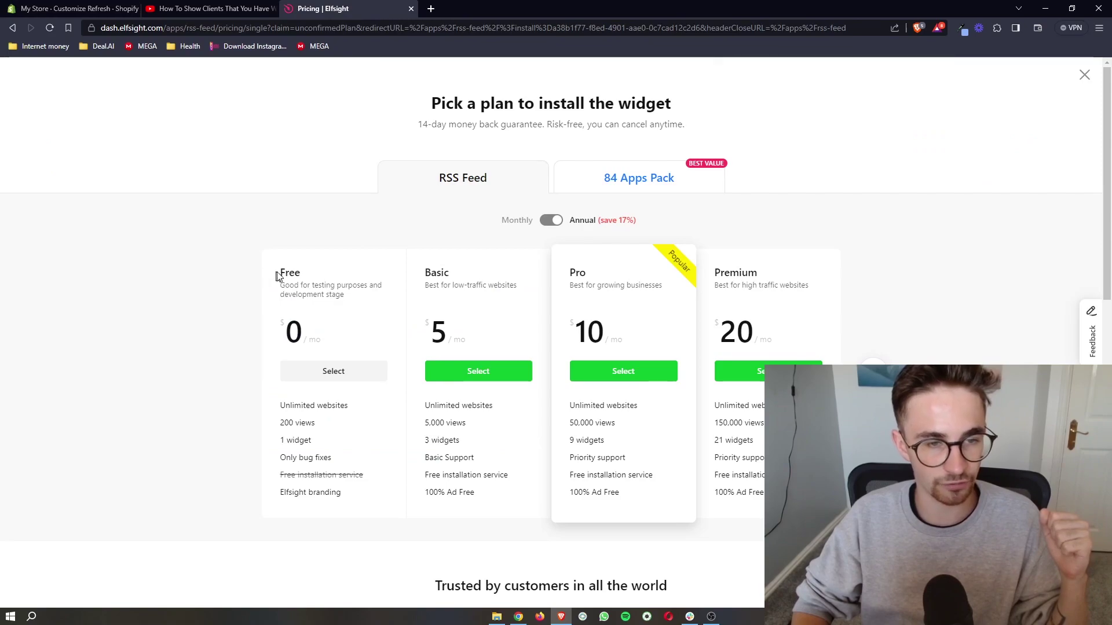
{"action": "left_click", "coordinate": [330, 371]}
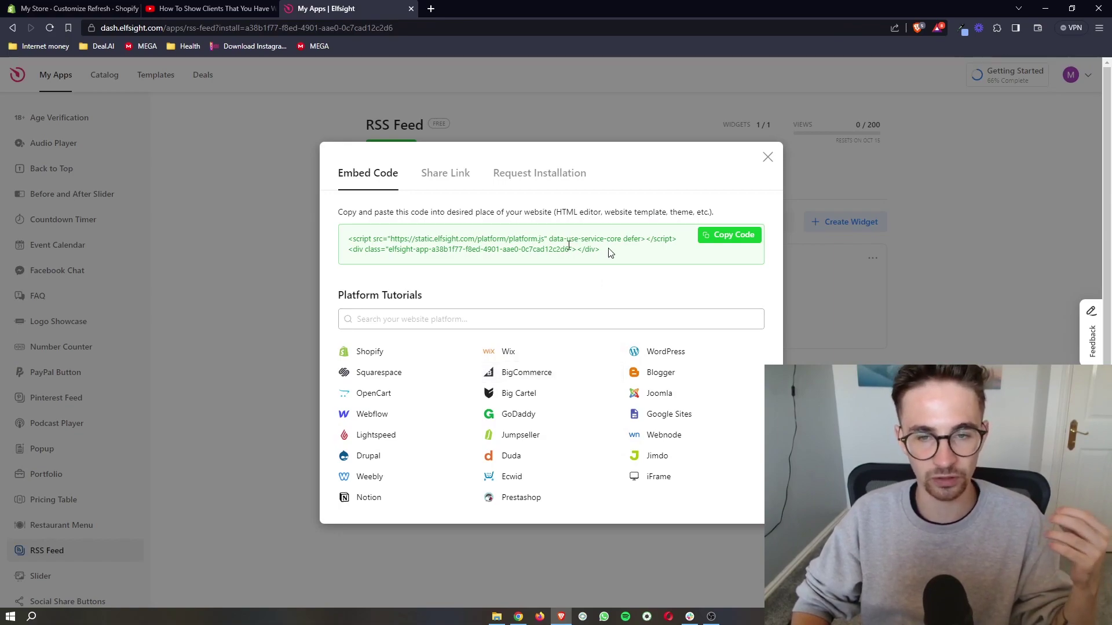
Copy the Elfsight embed code and switch back to the 'My Store - Customize' tab.
{"action": "mouse_move", "coordinate": [608, 251]}
{"action": "left_mouse_down"}
{"action": "mouse_move", "coordinate": [338, 214]}
{"action": "mouse_move", "coordinate": [347, 239]}
{"action": "left_mouse_up"}
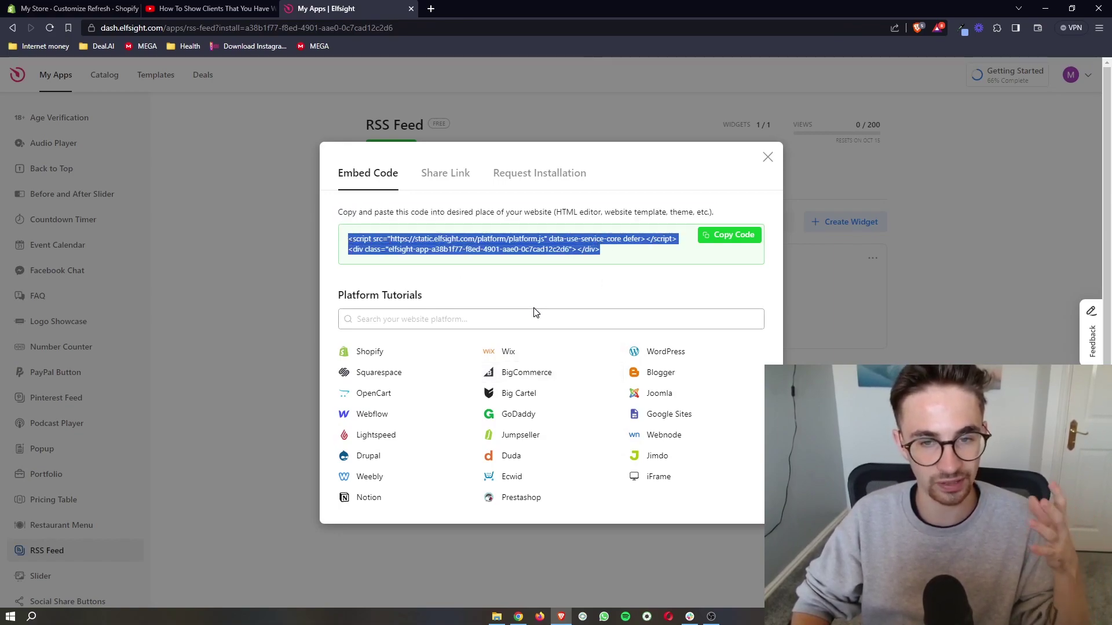
{"action": "left_click", "coordinate": [570, 302]}
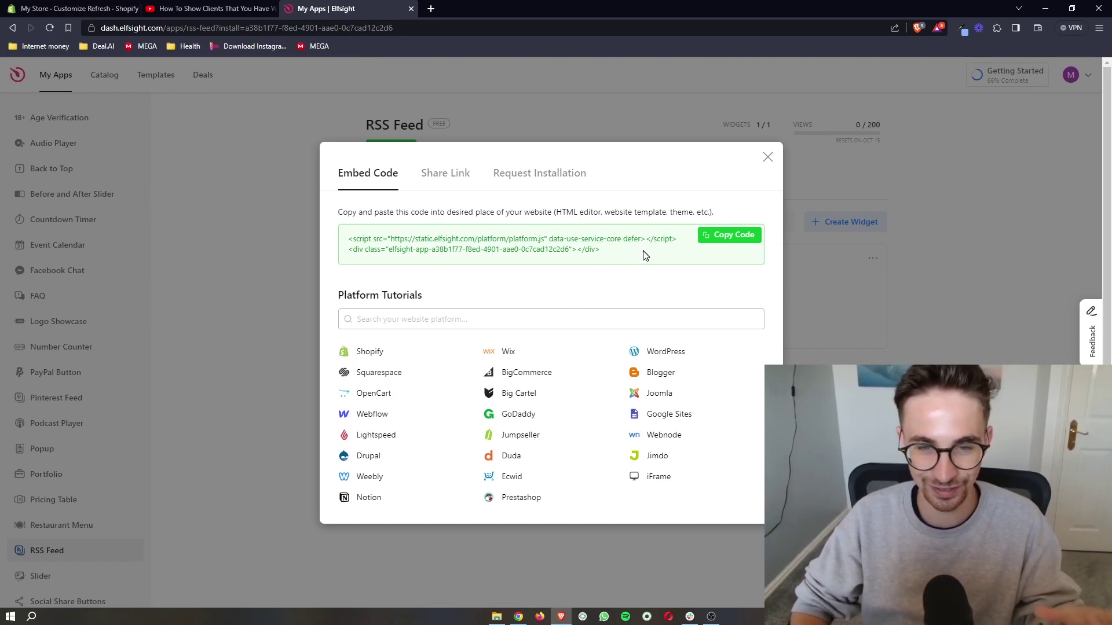
{"action": "left_click", "coordinate": [720, 238]}
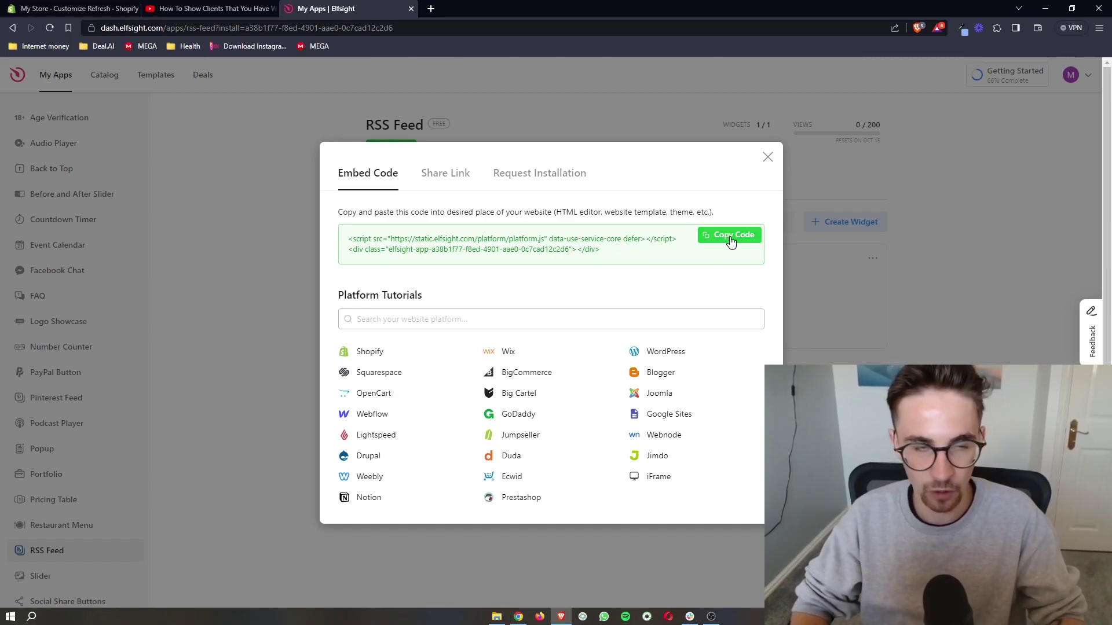
{"action": "left_click", "coordinate": [74, 8]}
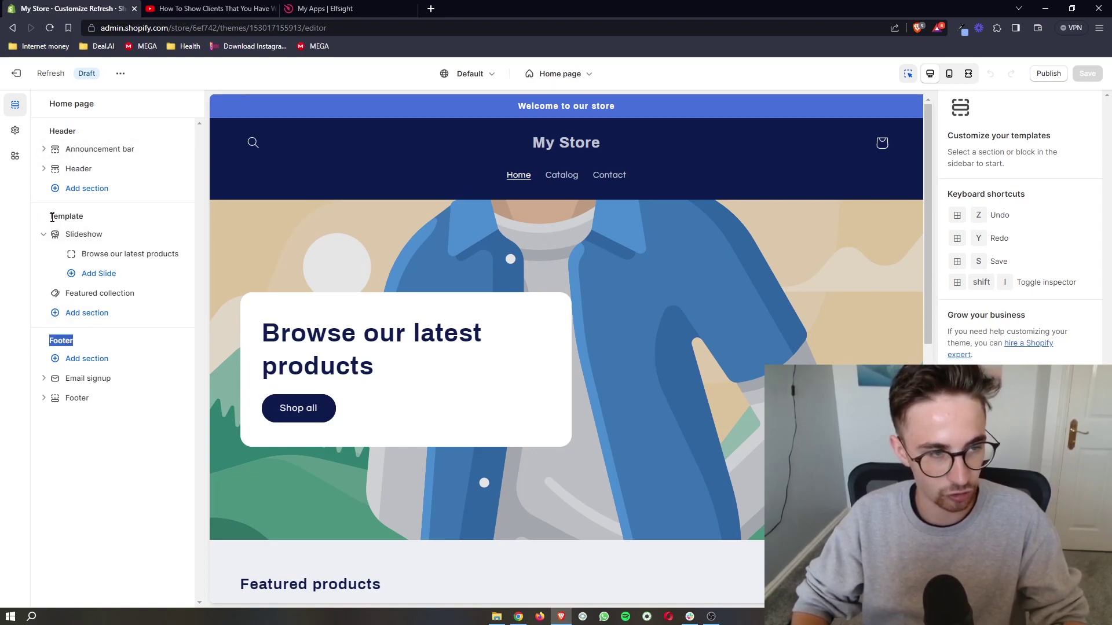
Add a Custom Liquid section containing the pasted Elfsight embed code, then save the home page.
{"action": "left_click", "coordinate": [86, 315]}
{"action": "scroll", "coordinate": [243, 373], "scroll_direction": "down", "scroll_amount": 1}
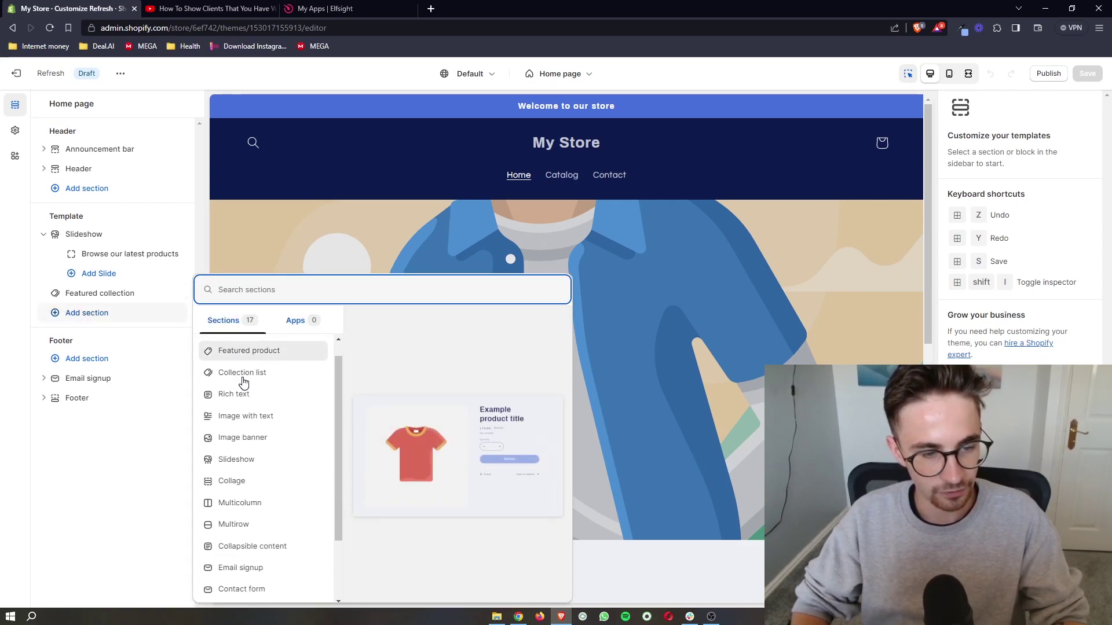
{"action": "scroll", "coordinate": [243, 373], "scroll_direction": "down", "scroll_amount": 2}
{"action": "scroll", "coordinate": [243, 378], "scroll_direction": "down", "scroll_amount": 1}
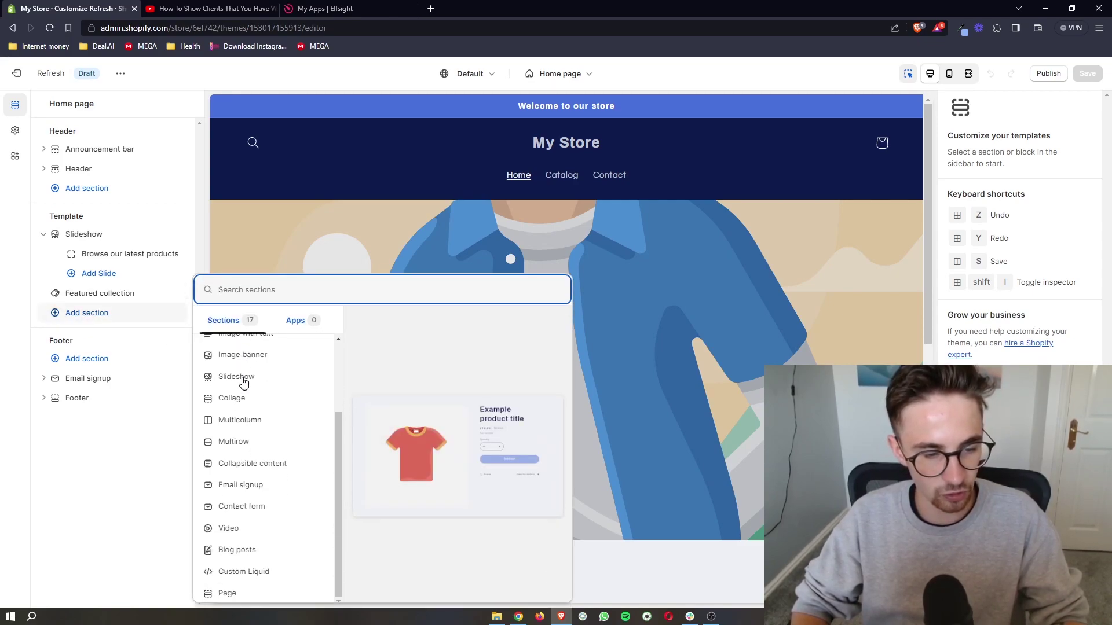
{"action": "left_click", "coordinate": [241, 574]}
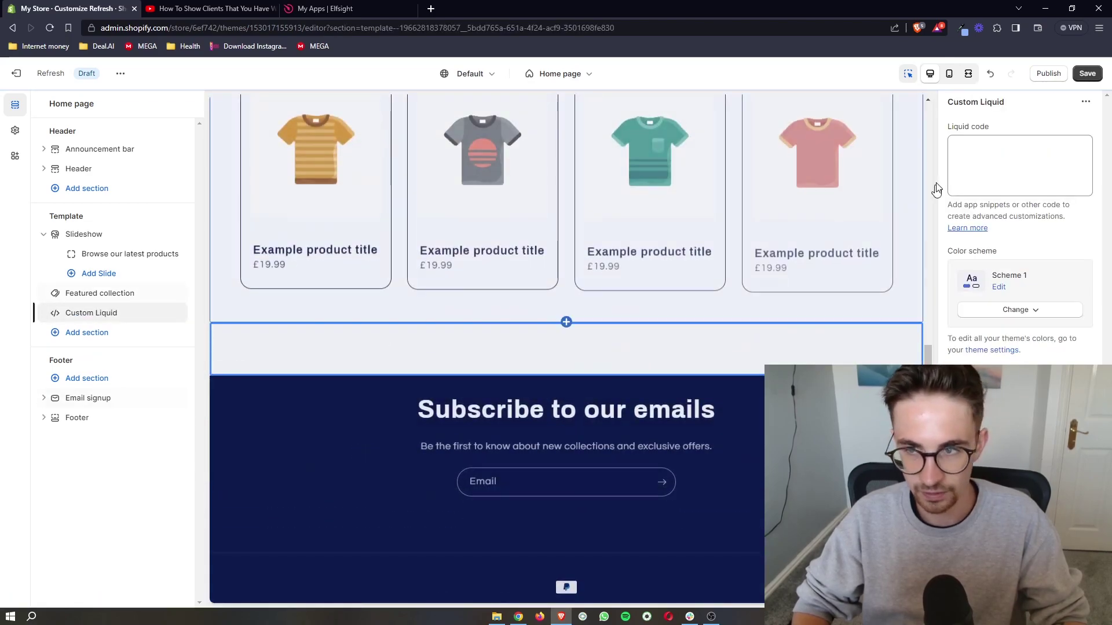
{"action": "left_click", "coordinate": [979, 148]}
{"action": "key", "text": "ctrl+v"}
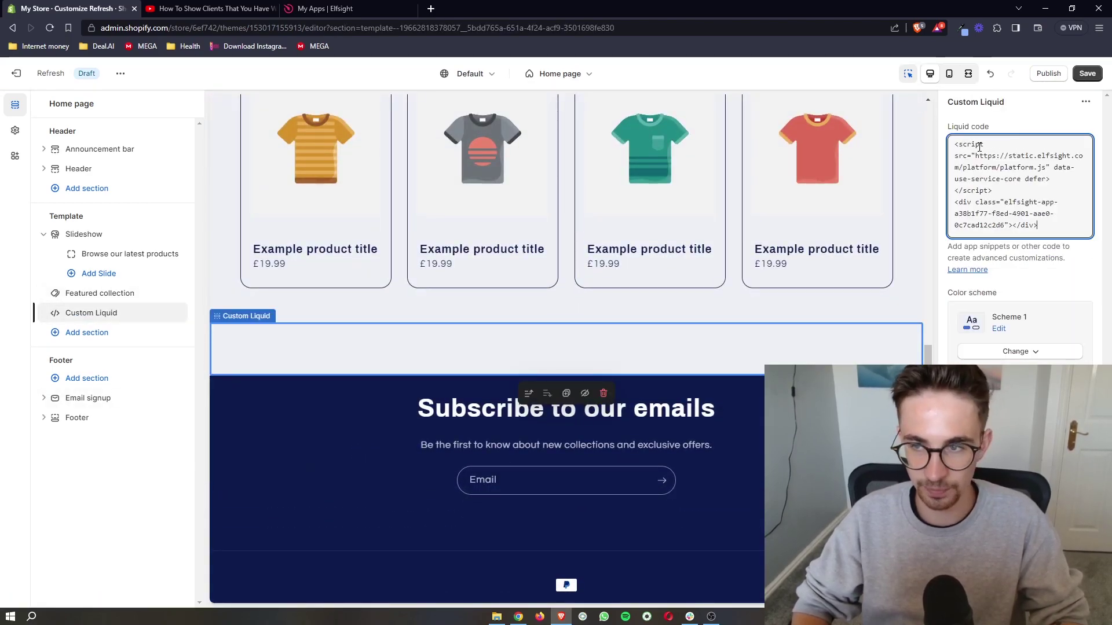
{"action": "left_click", "coordinate": [999, 130]}
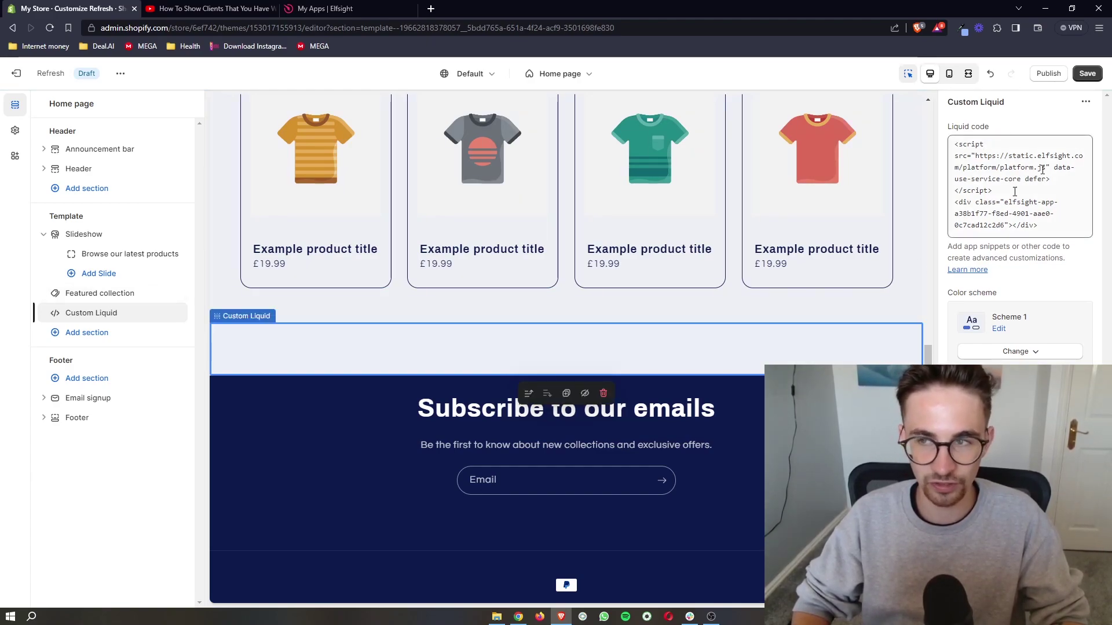
{"action": "left_click", "coordinate": [1087, 74]}
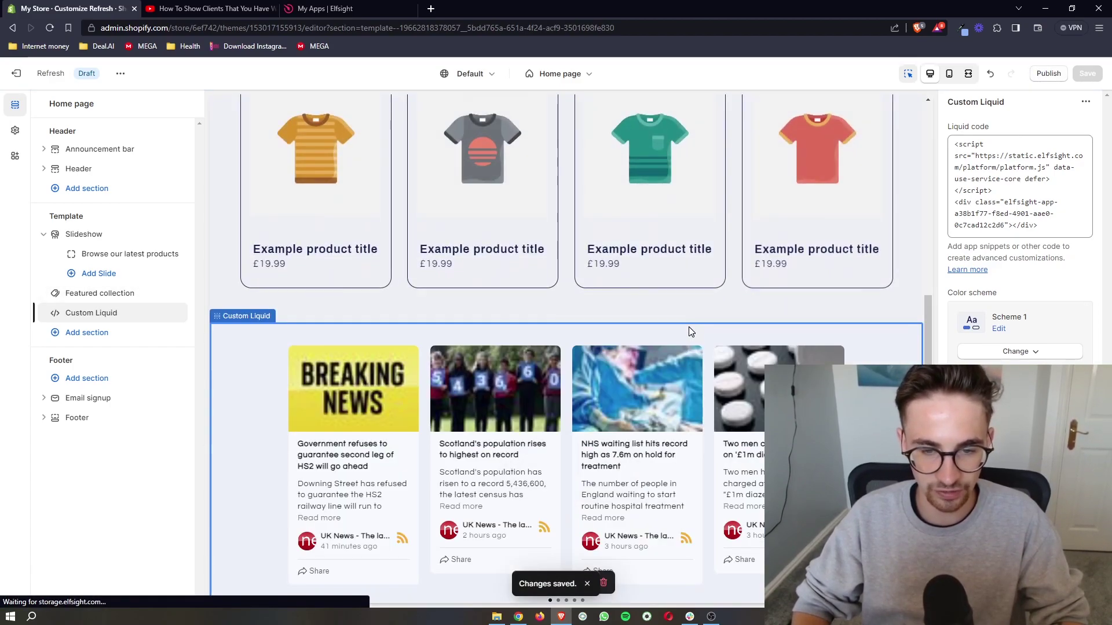
{"action": "scroll", "coordinate": [675, 348], "scroll_direction": "up", "scroll_amount": 2}
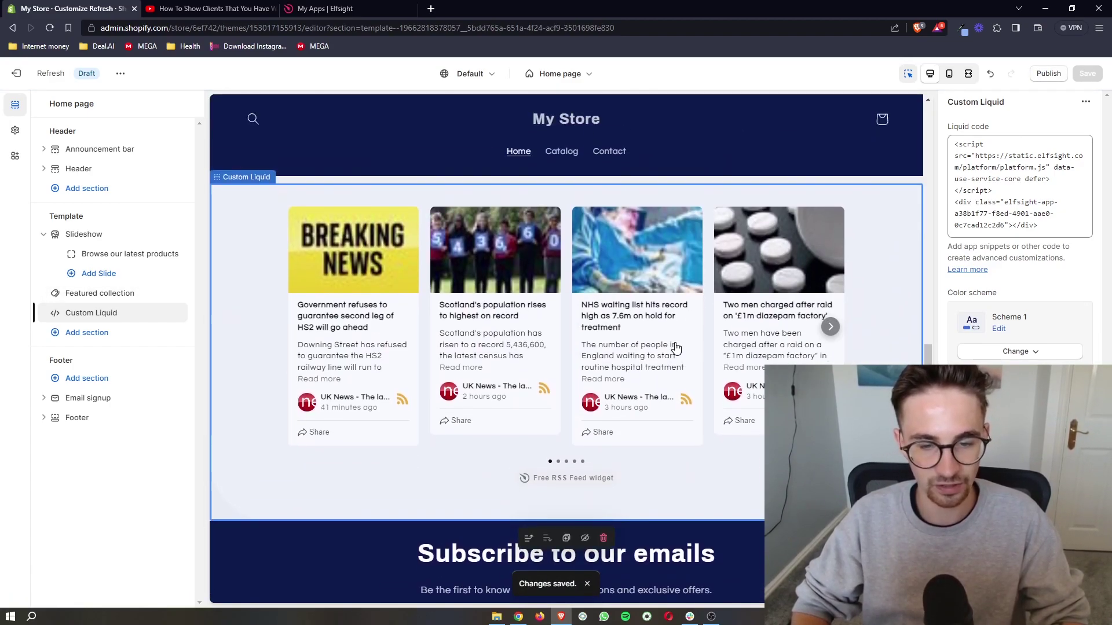